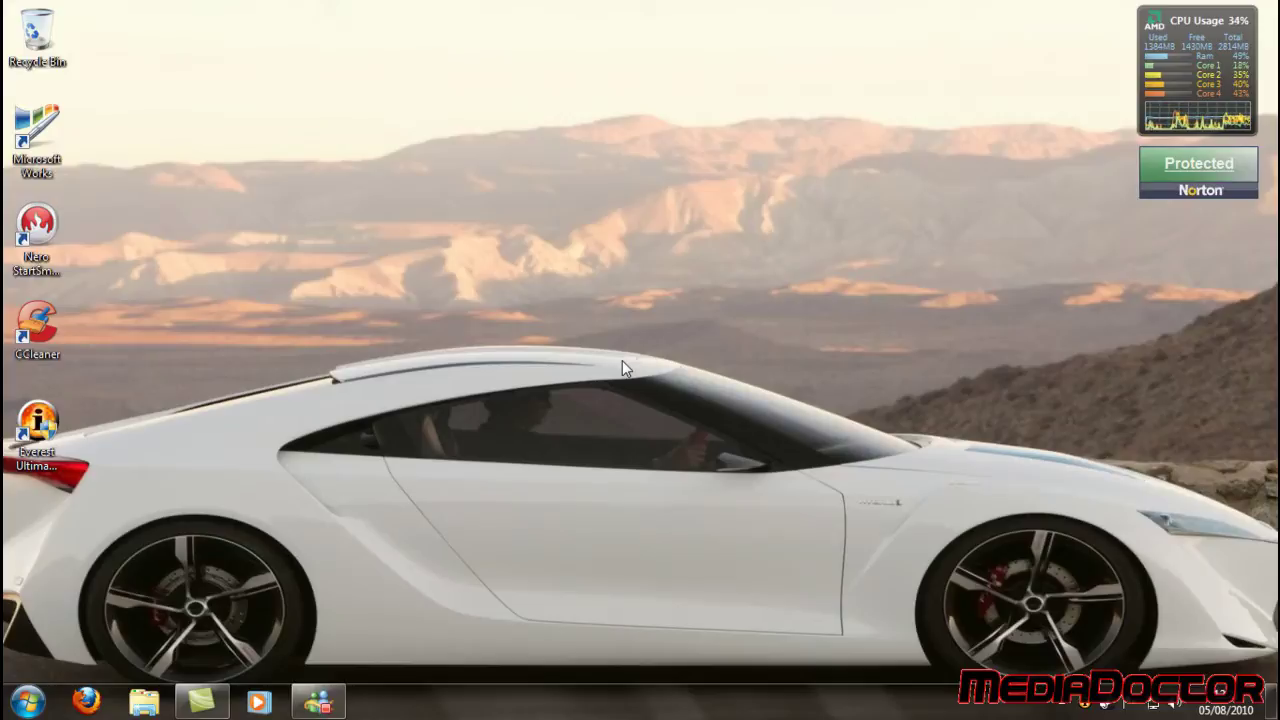
Place Channel Intro.mp4 on the Video 1 track and set editing dimensions to 1680 x 1050
click(201, 702)
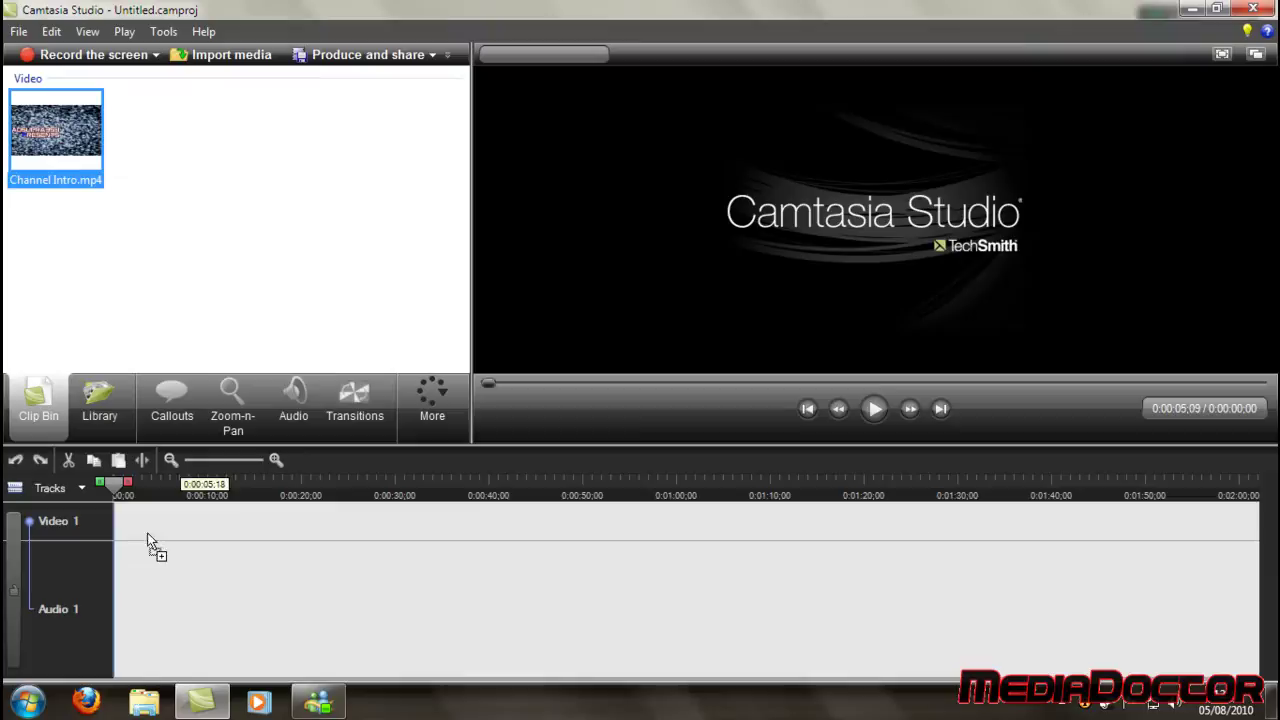
drag(90, 158, 154, 543)
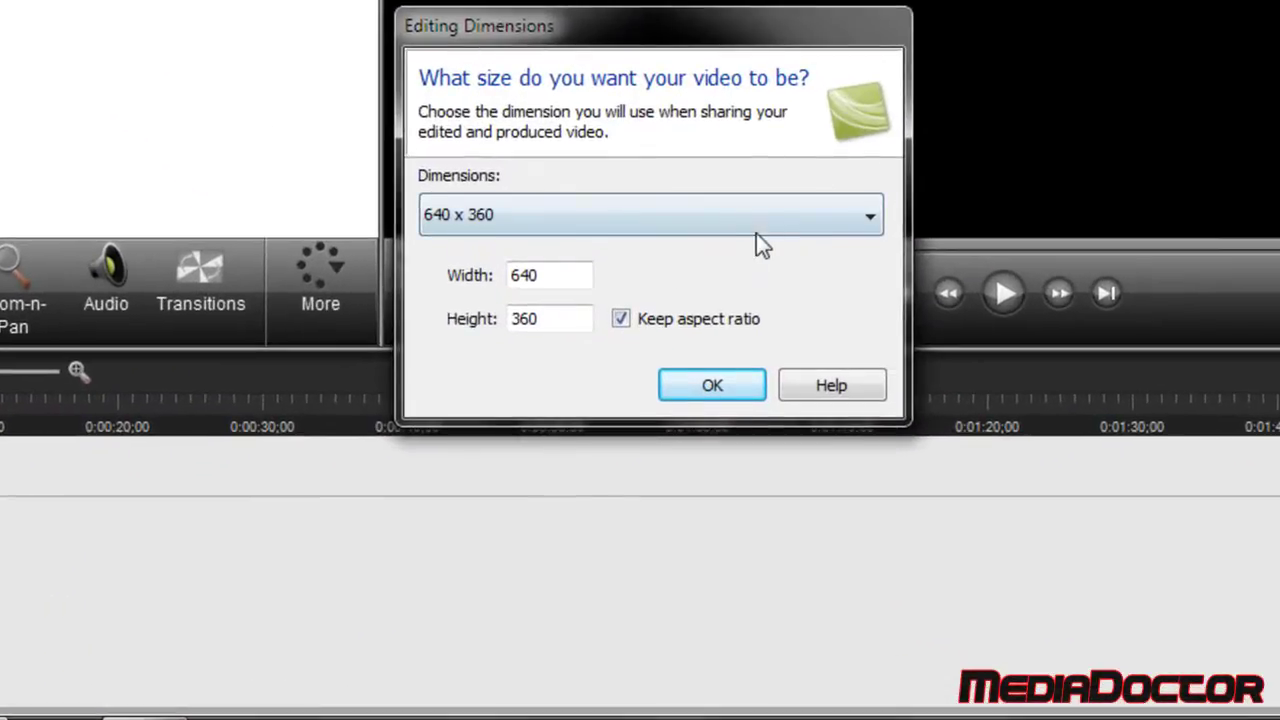
click(806, 208)
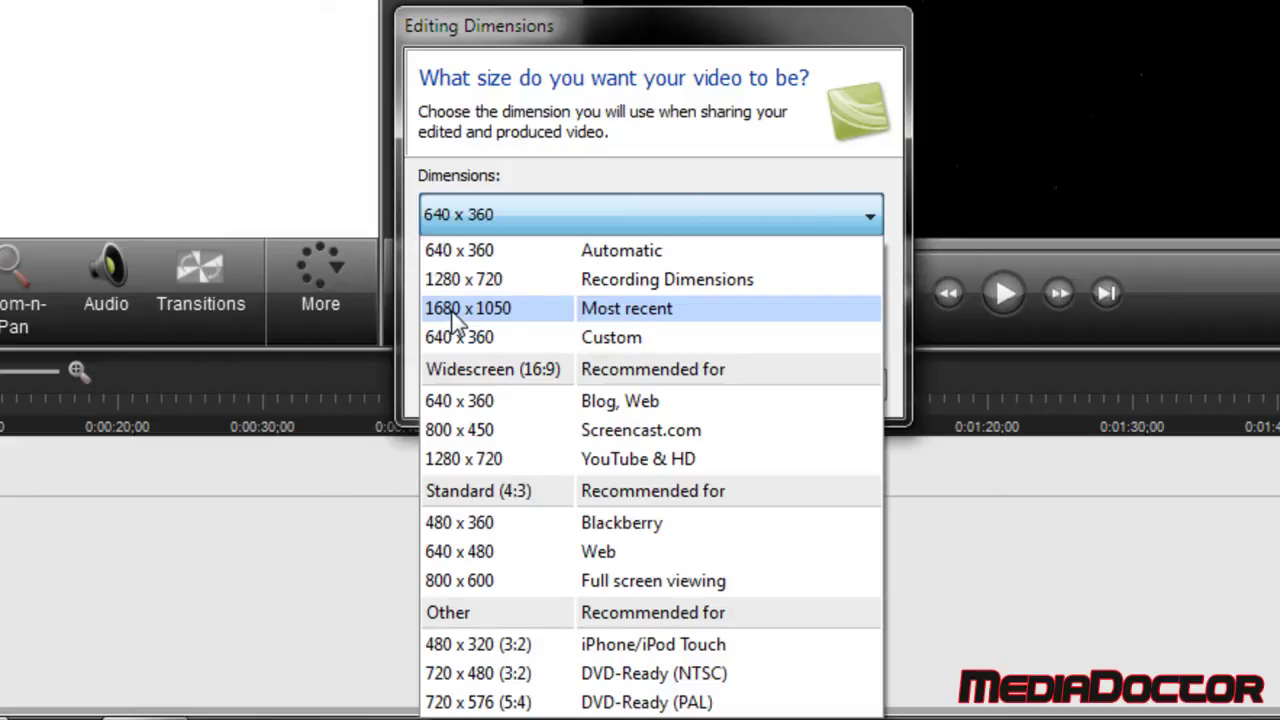
click(614, 312)
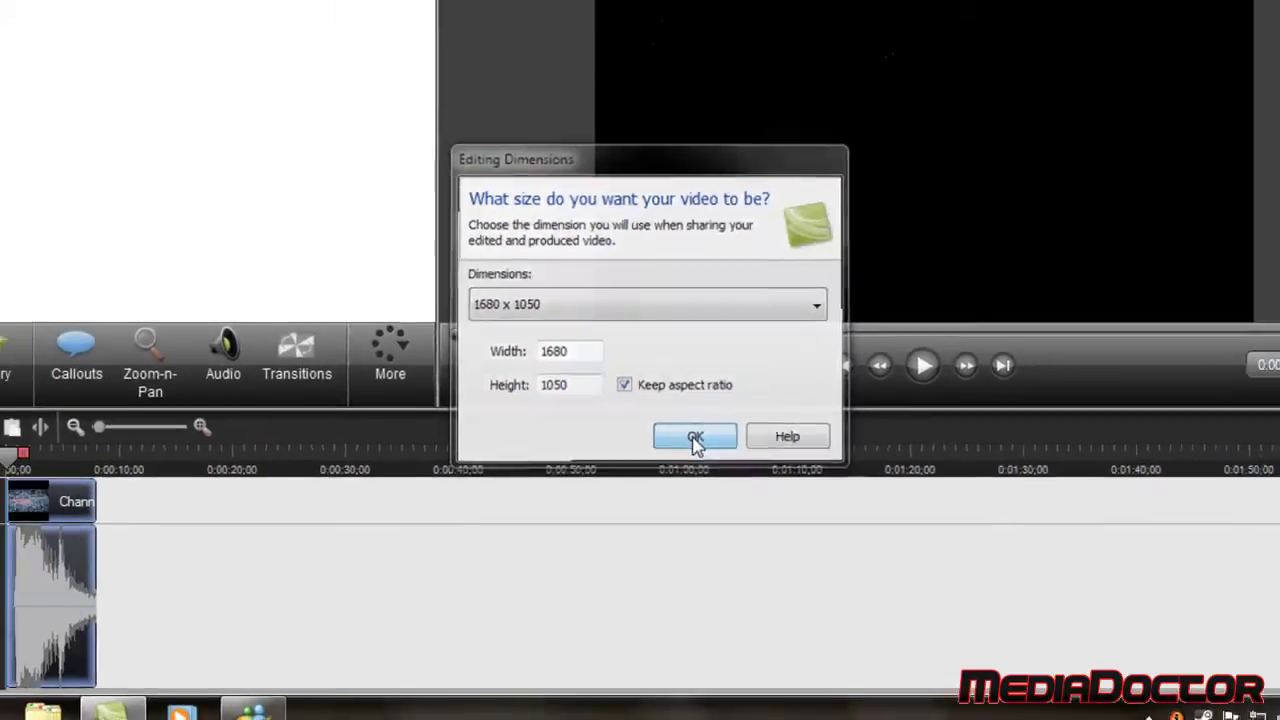
click(712, 388)
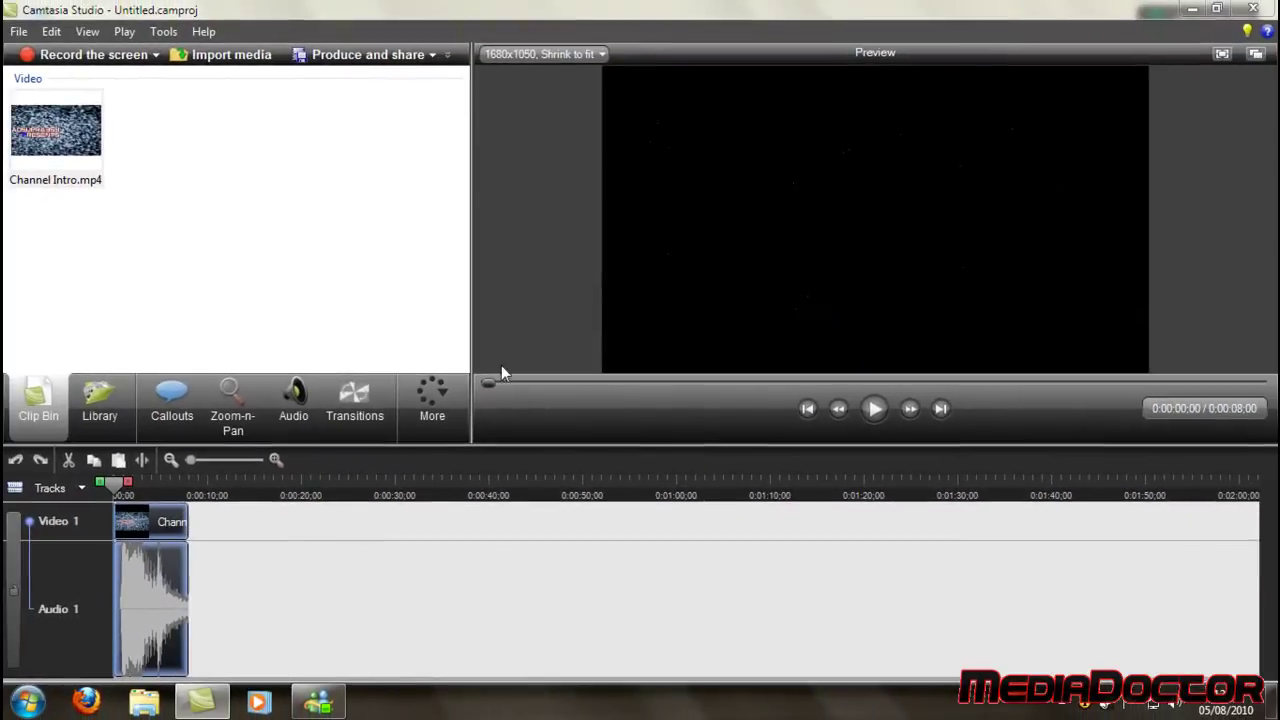
Open the Produce and share wizard's preset manager through Add / Edit preset
click(343, 58)
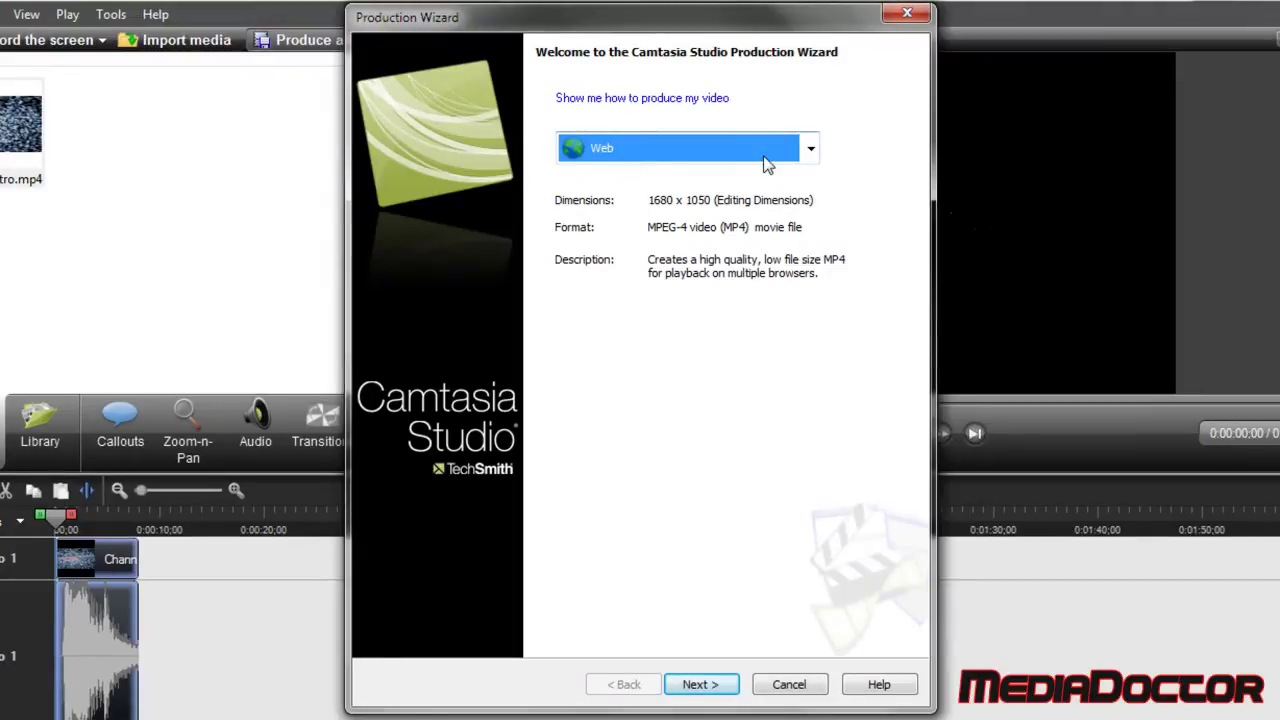
click(765, 163)
click(737, 355)
click(728, 145)
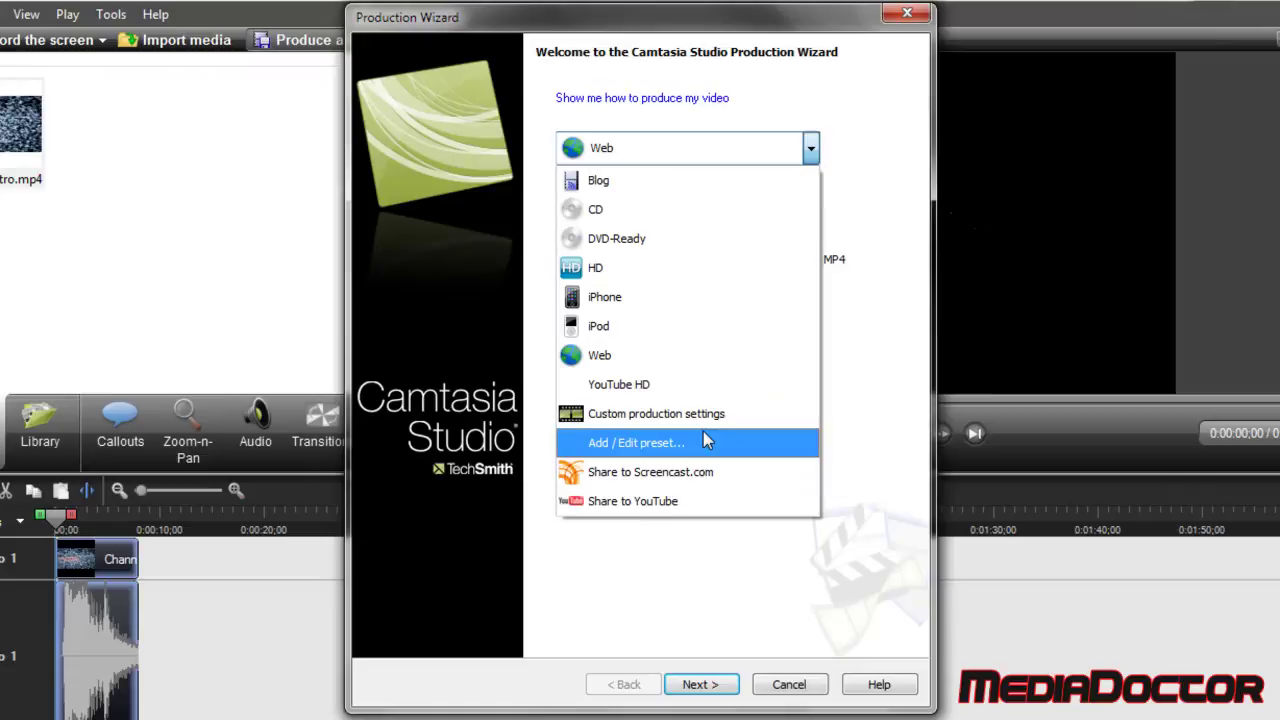
click(702, 434)
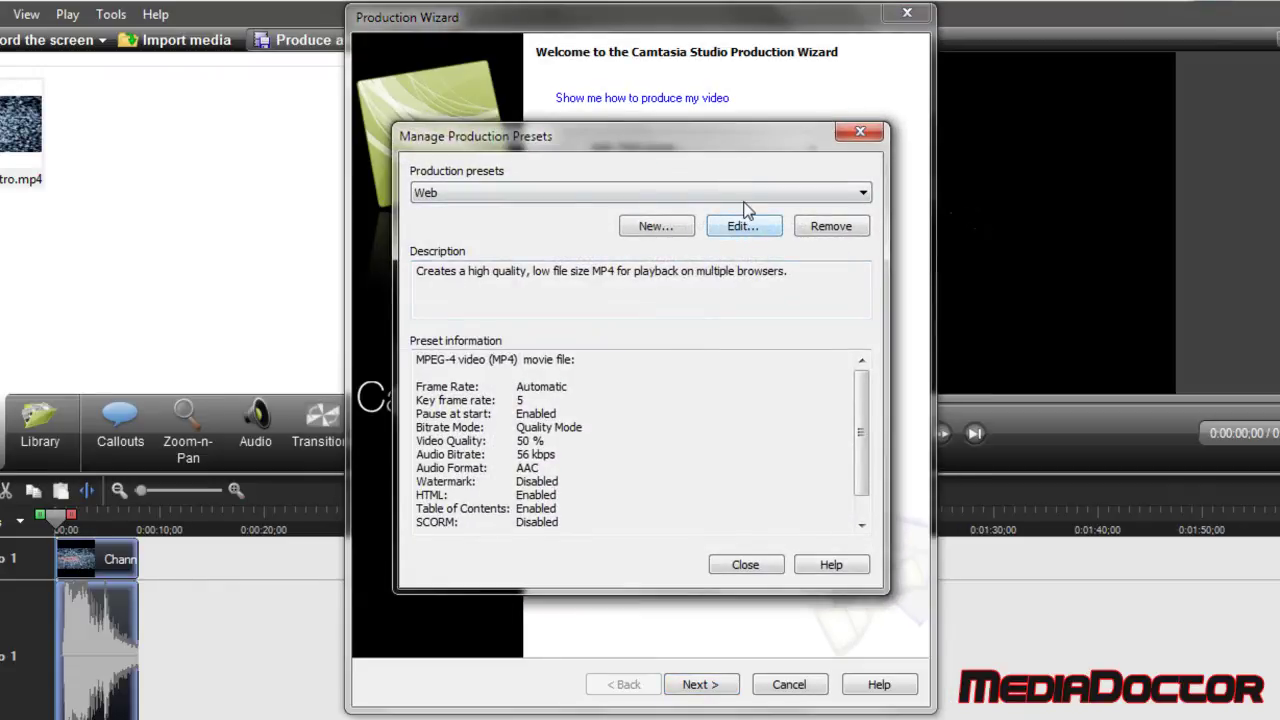
Edit the YouTube HD preset, keeping MP4/FLV/SWF as the output format
click(747, 196)
click(742, 308)
click(750, 224)
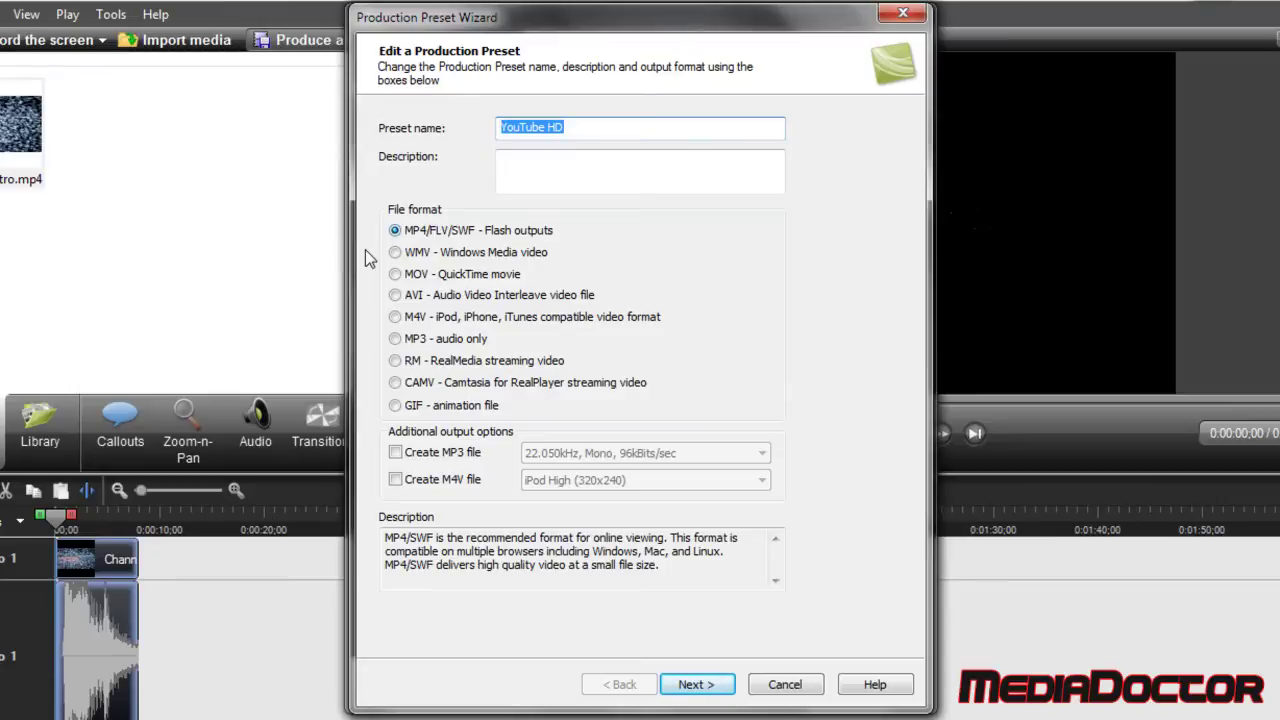
click(395, 230)
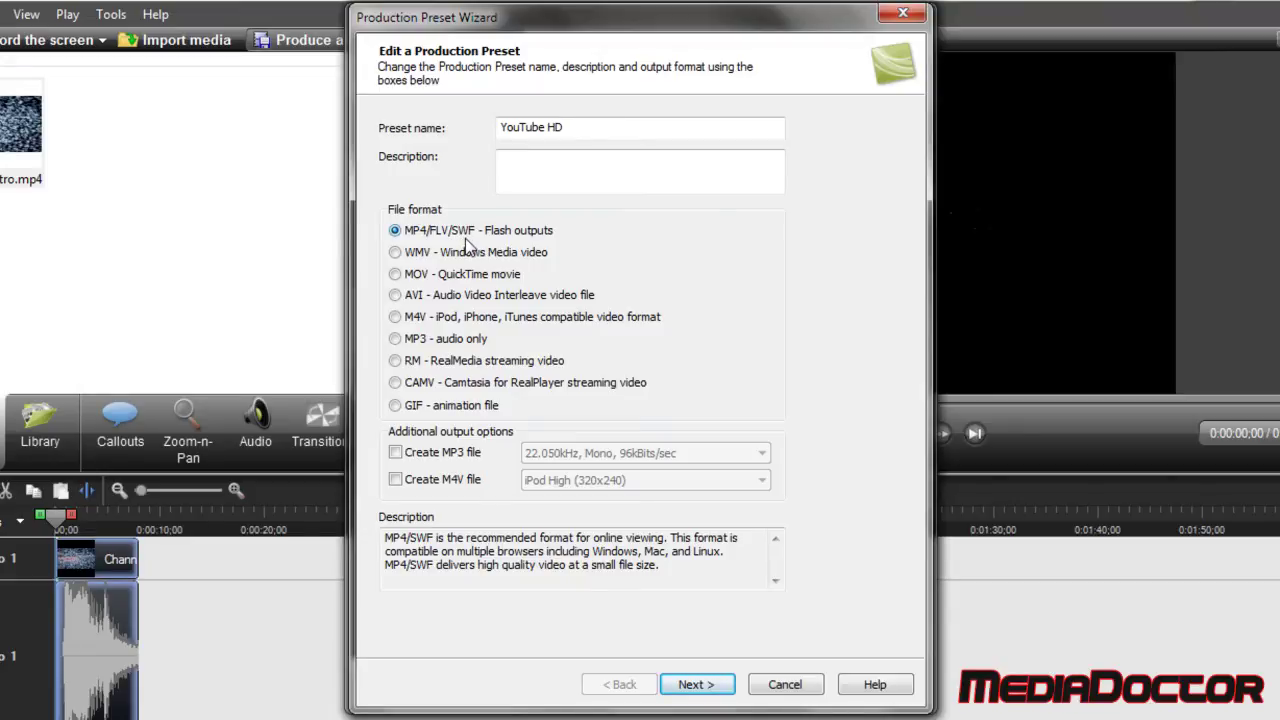
click(719, 697)
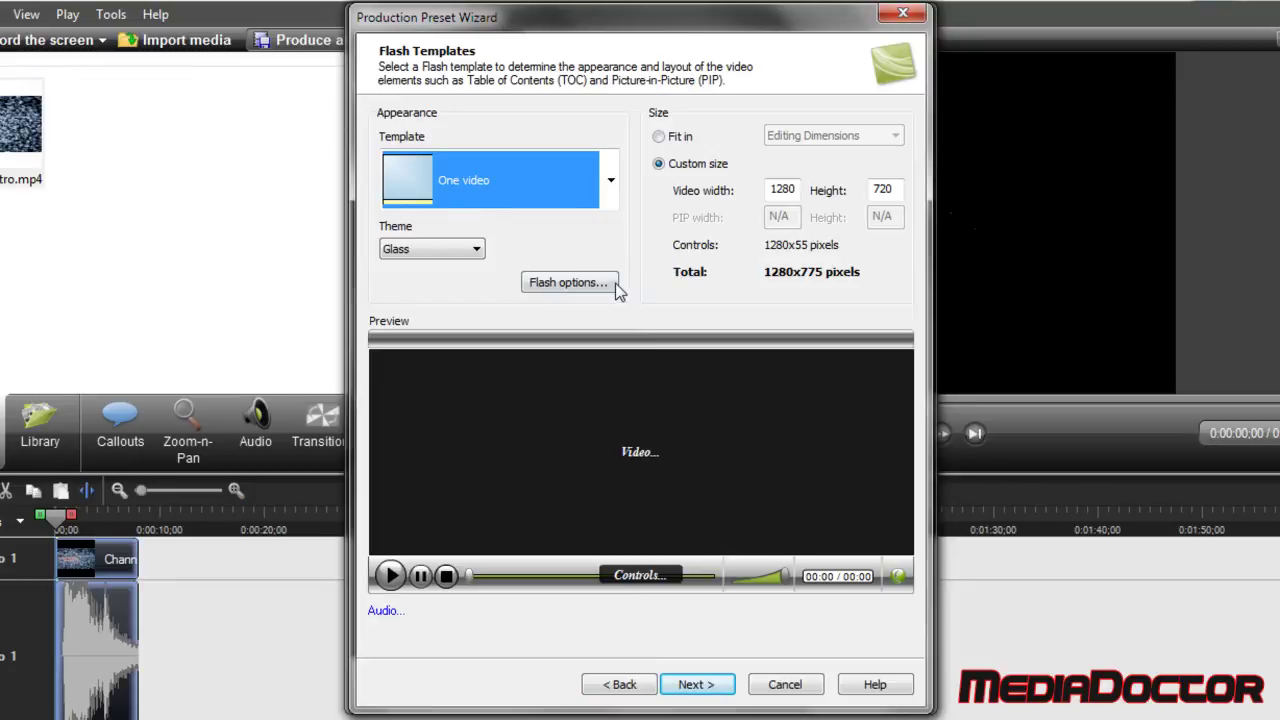
click(581, 288)
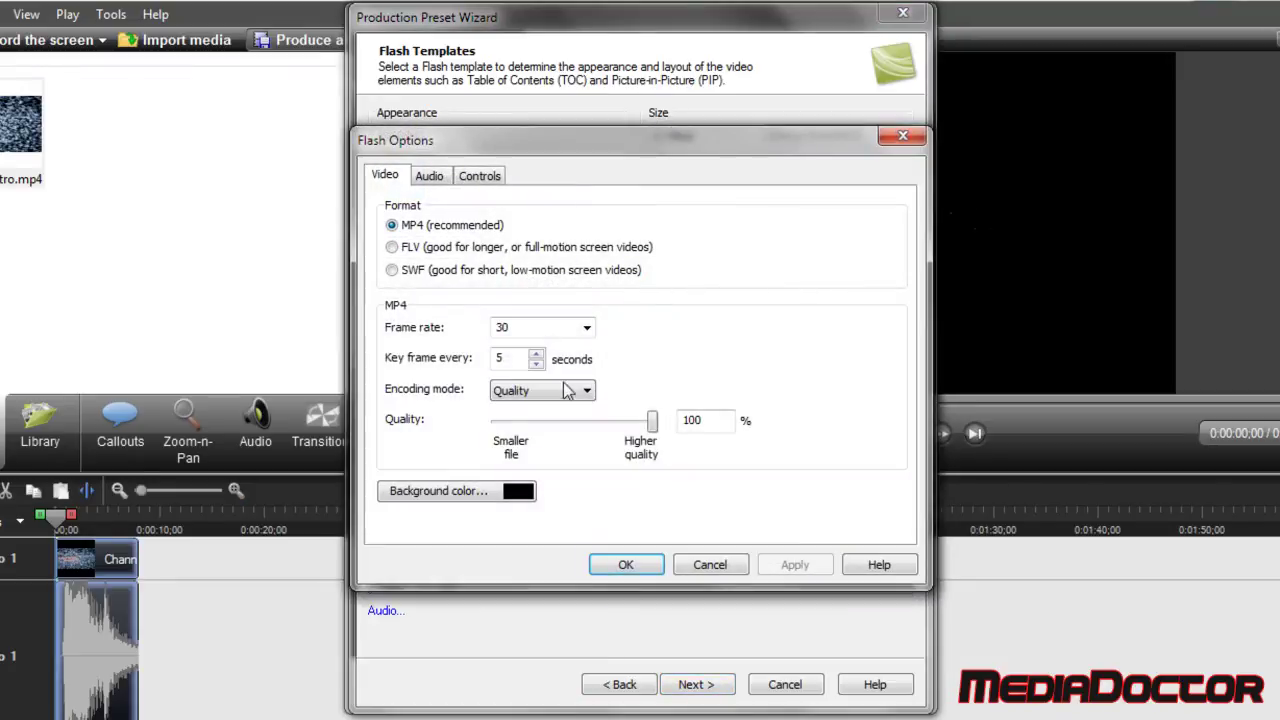
click(429, 176)
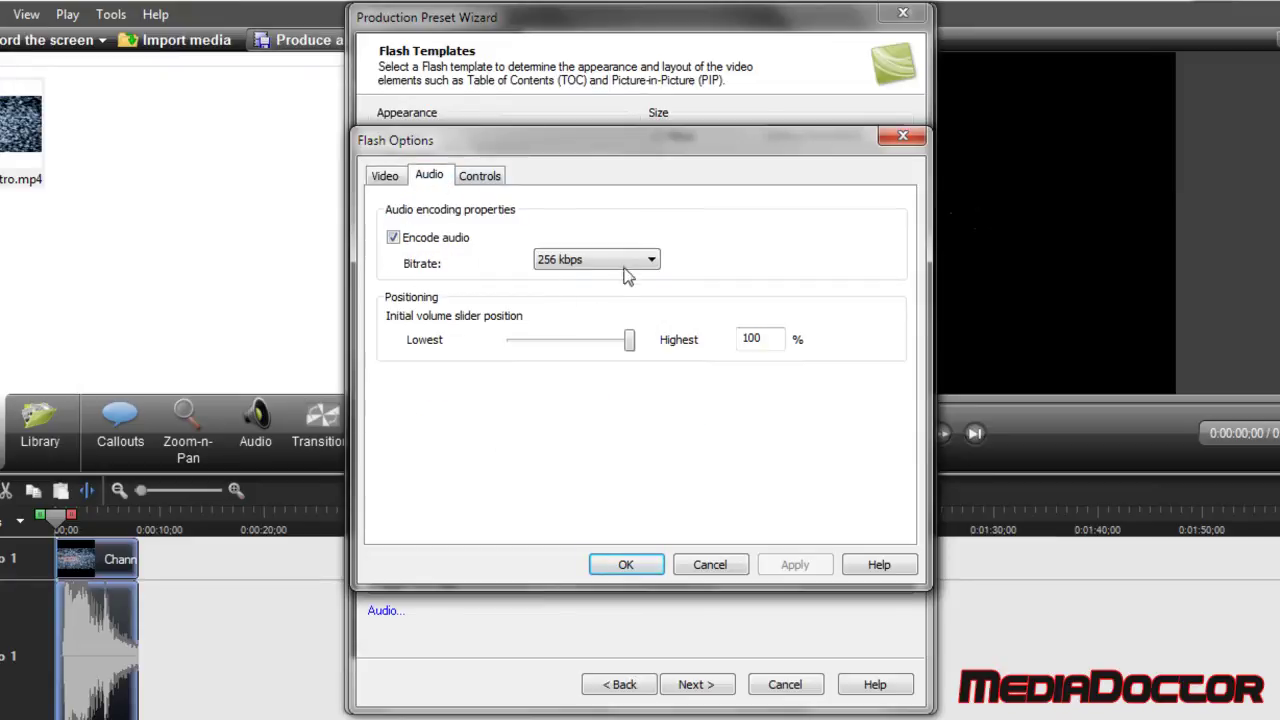
click(641, 567)
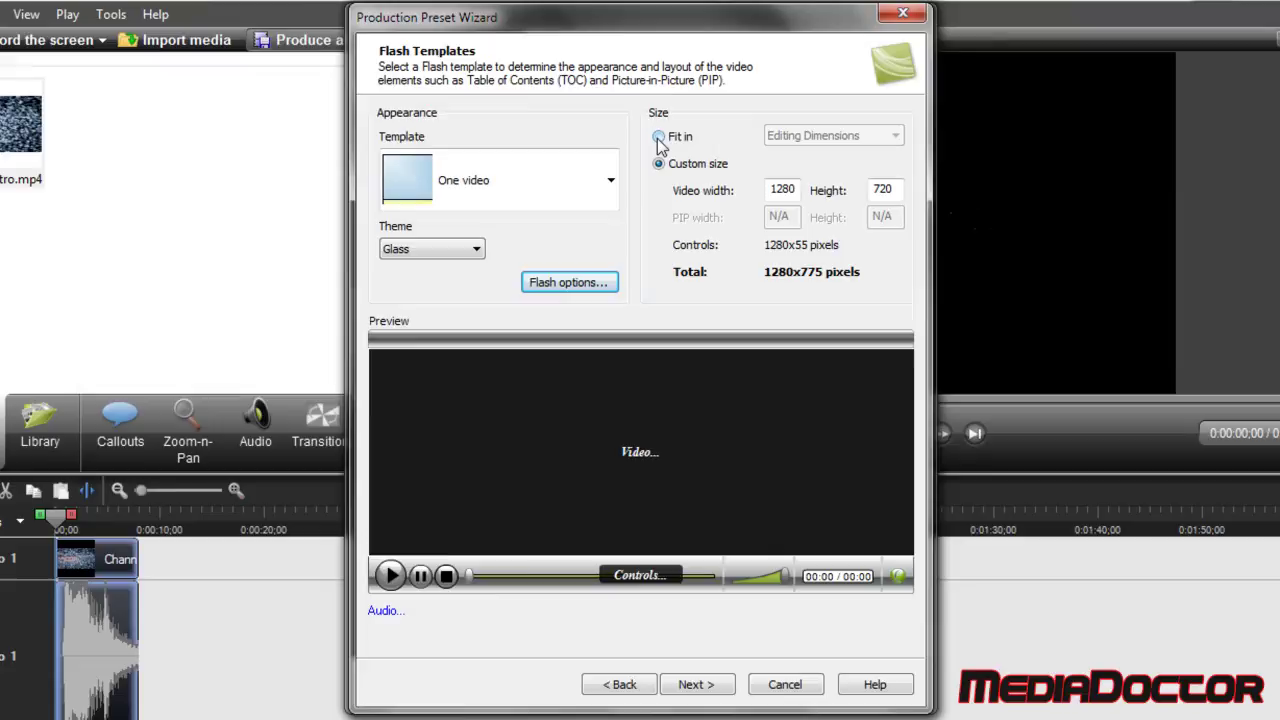
Give the YouTube HD preset a 1280 x 720 custom size and save it
key(Tab)
key(Tab)
key(Tab)
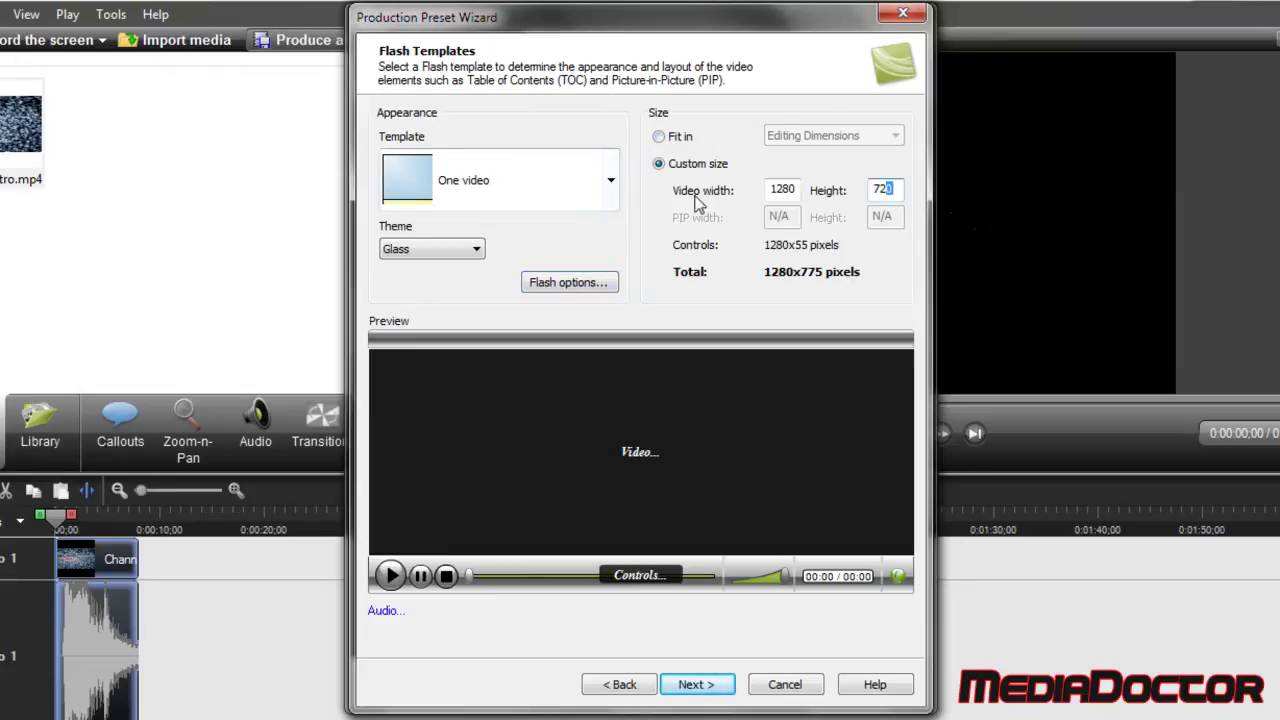
double_click(778, 192)
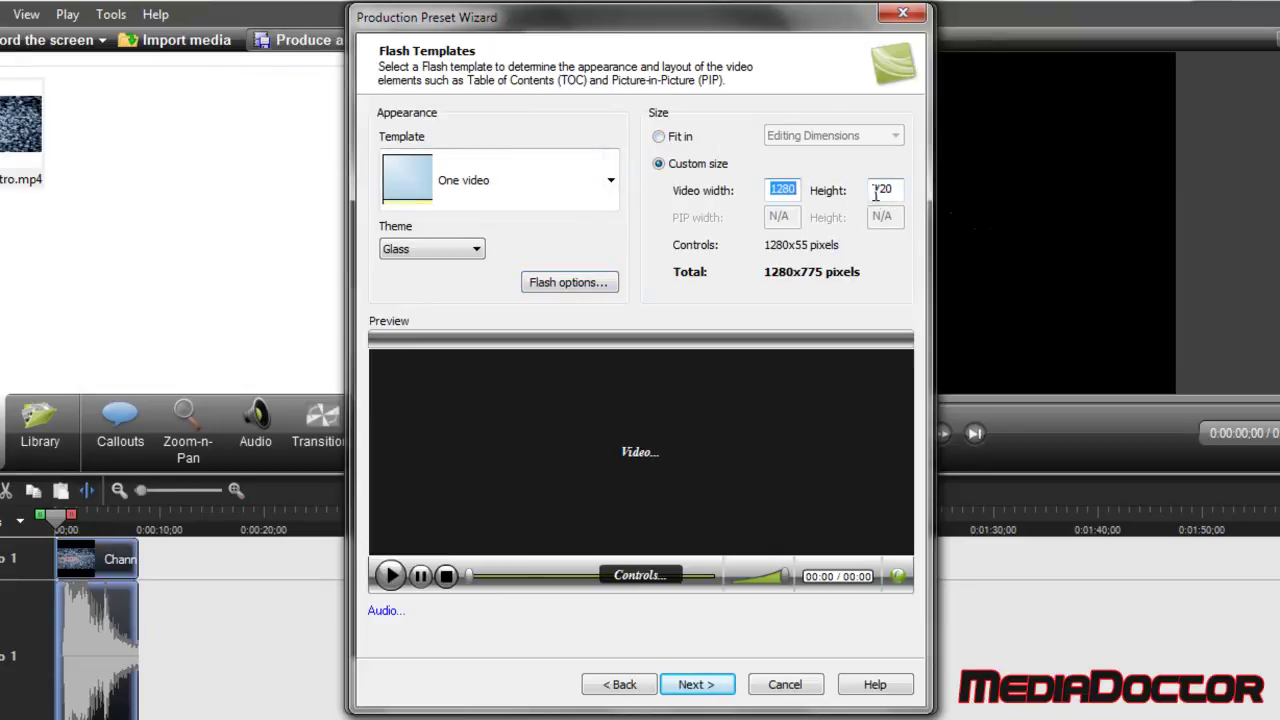
double_click(880, 190)
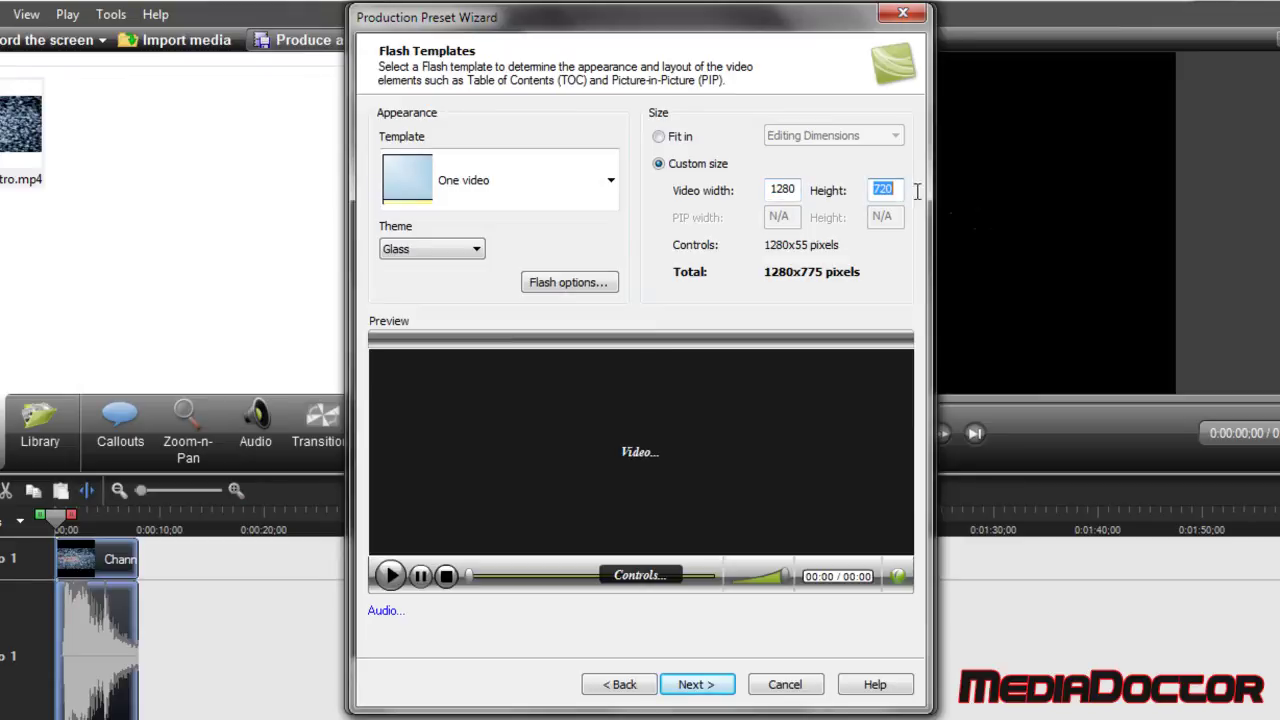
click(731, 686)
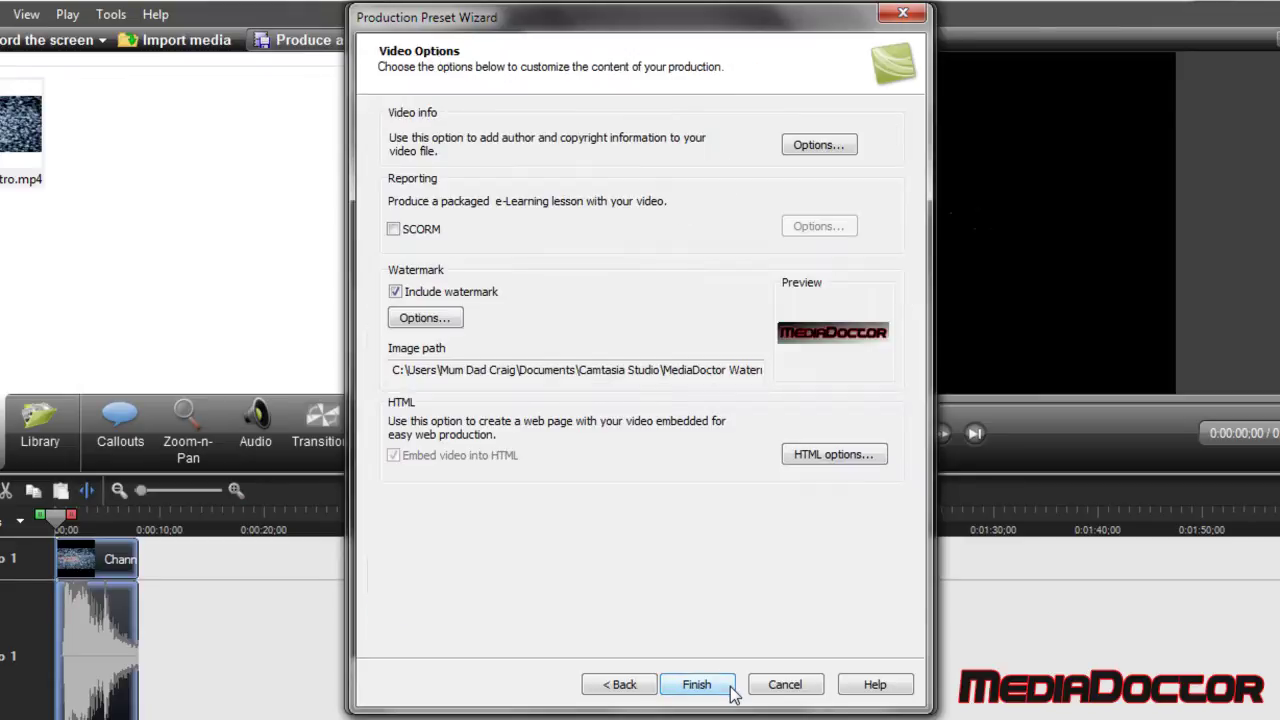
click(731, 687)
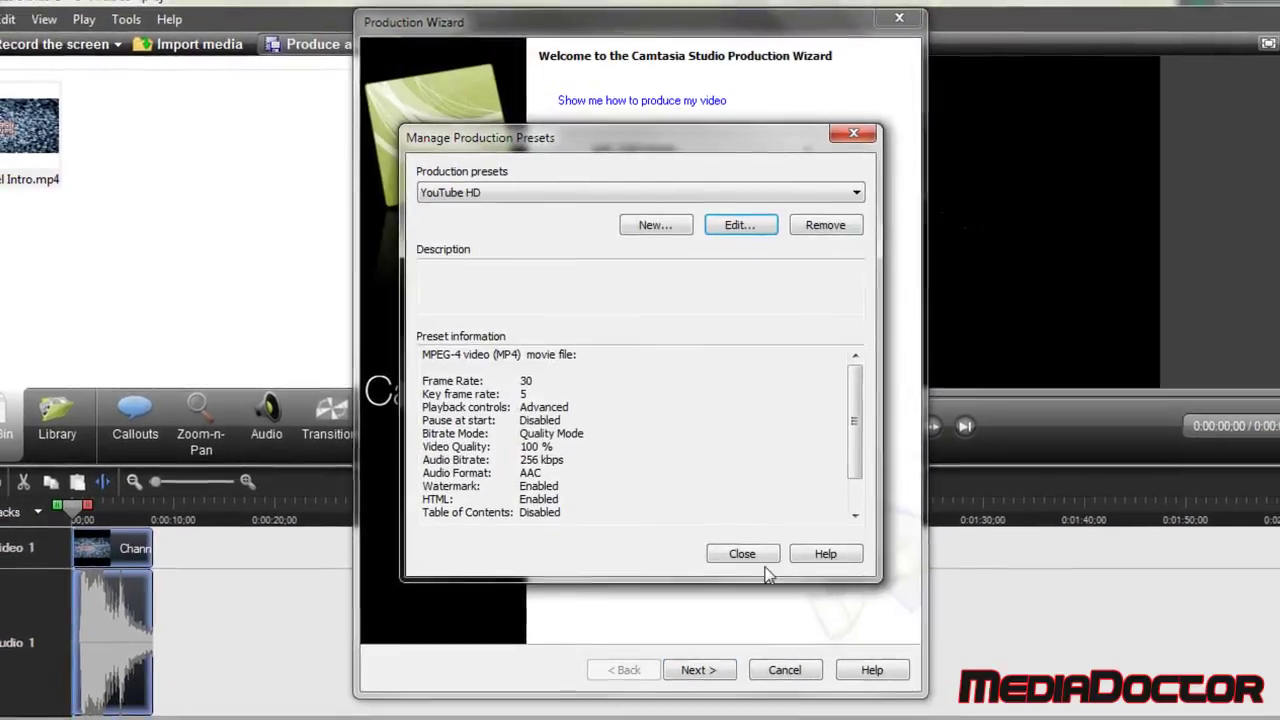
Close the preset manager and wizard, then quit Camtasia without saving the project
click(765, 547)
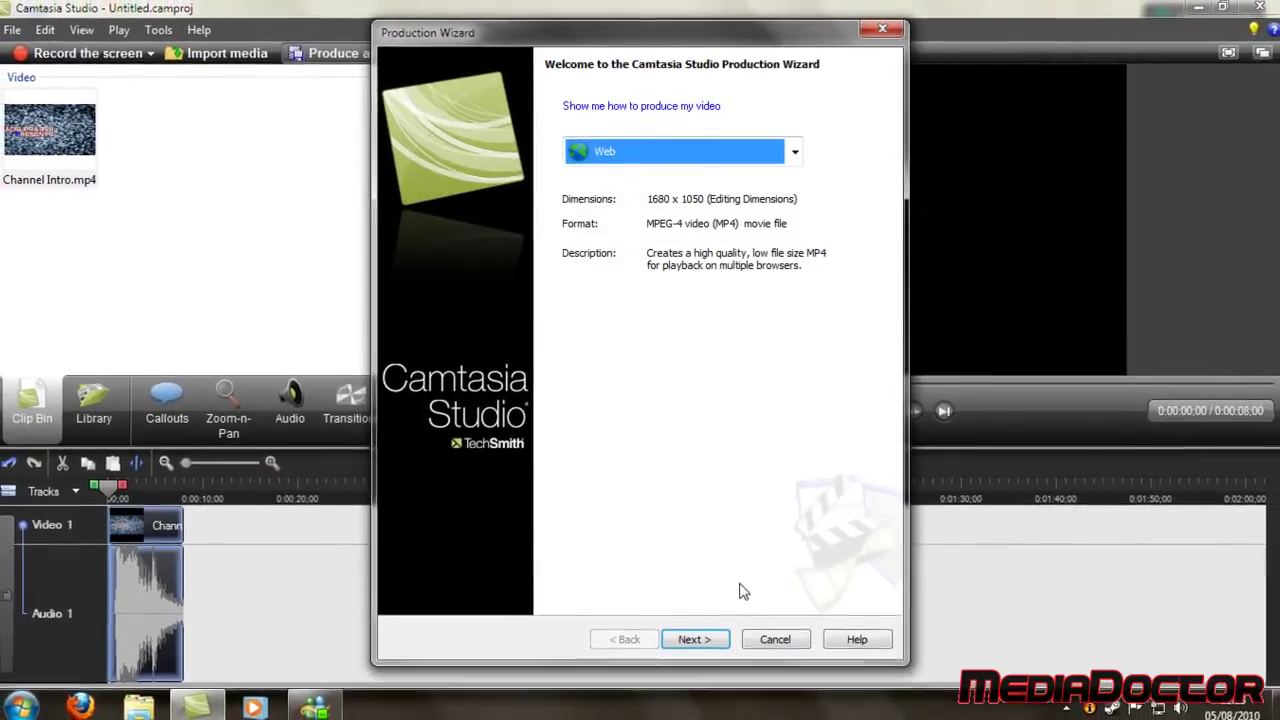
click(773, 636)
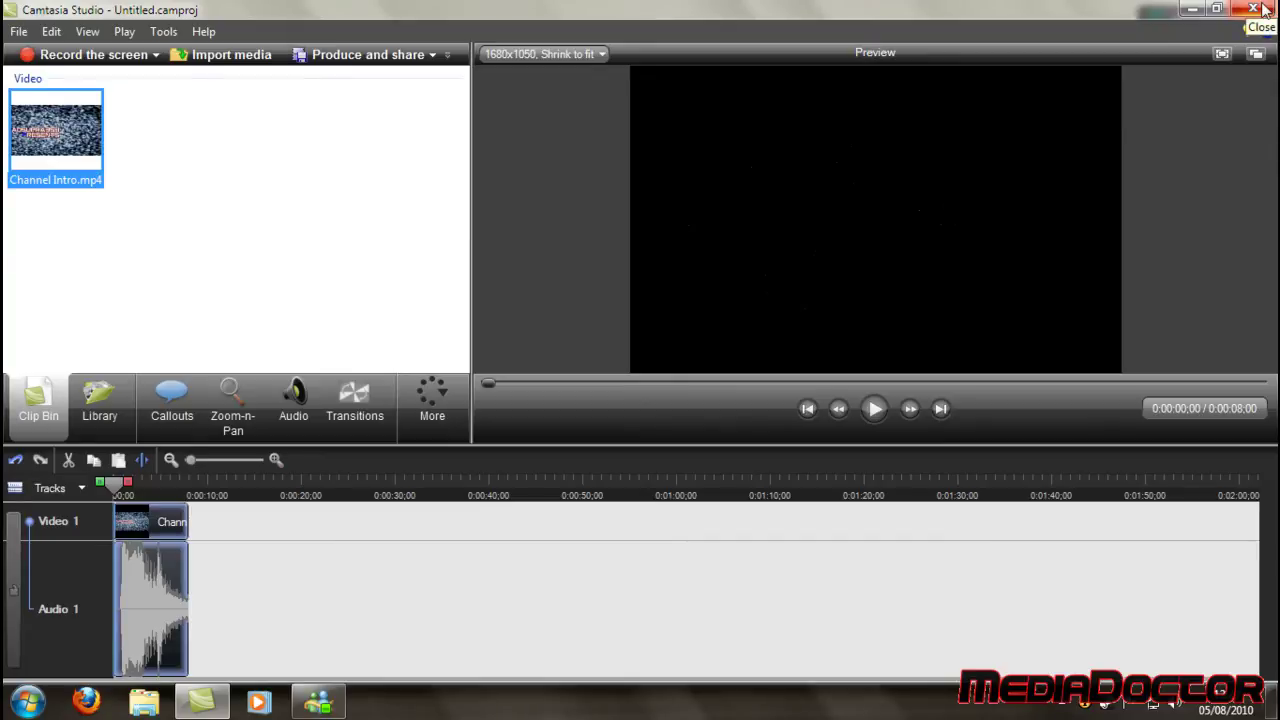
click(1254, 9)
click(648, 393)
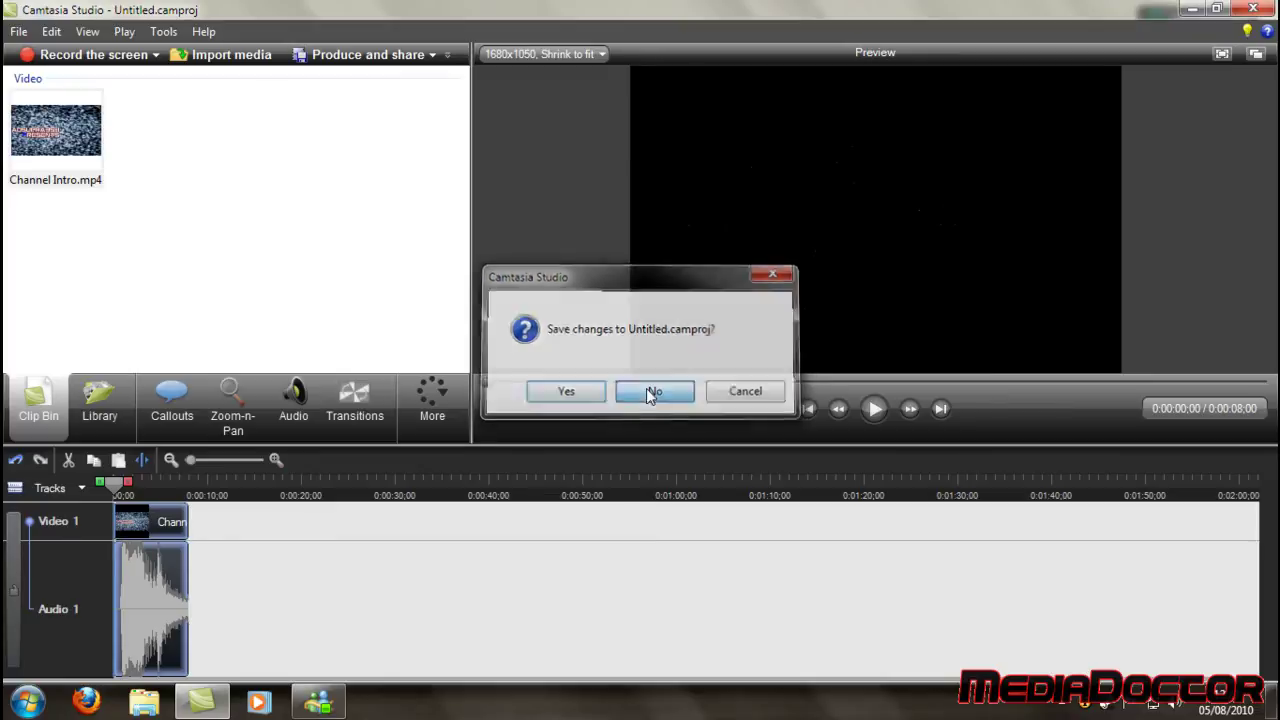
Play the Test MP4 from Documents > Camtasia Studio in Windows Explorer
key(super+e)
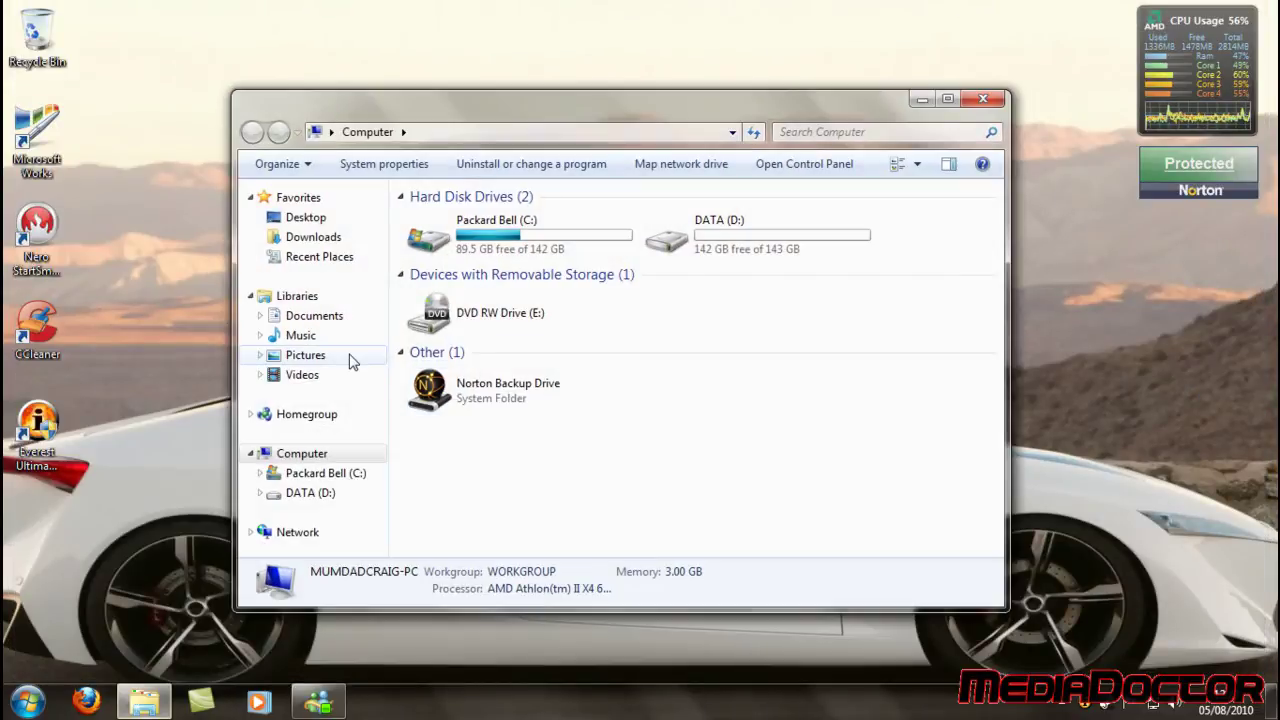
click(346, 374)
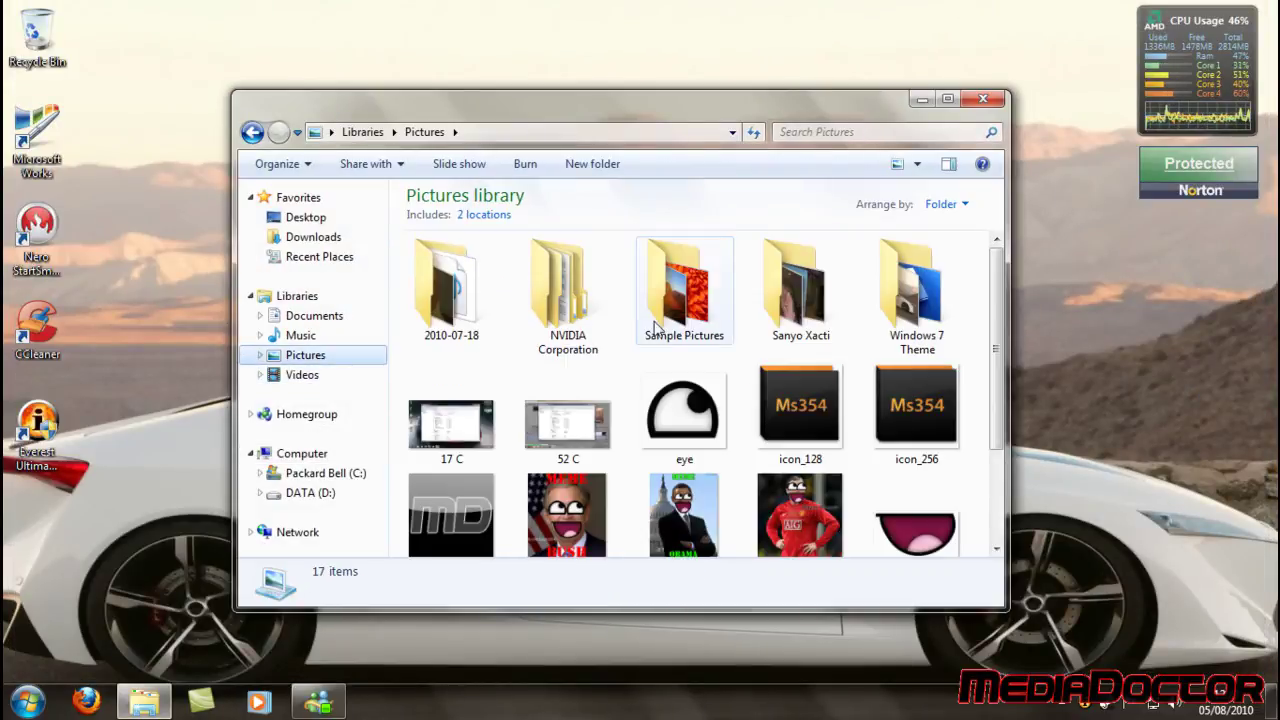
click(330, 316)
double_click(545, 280)
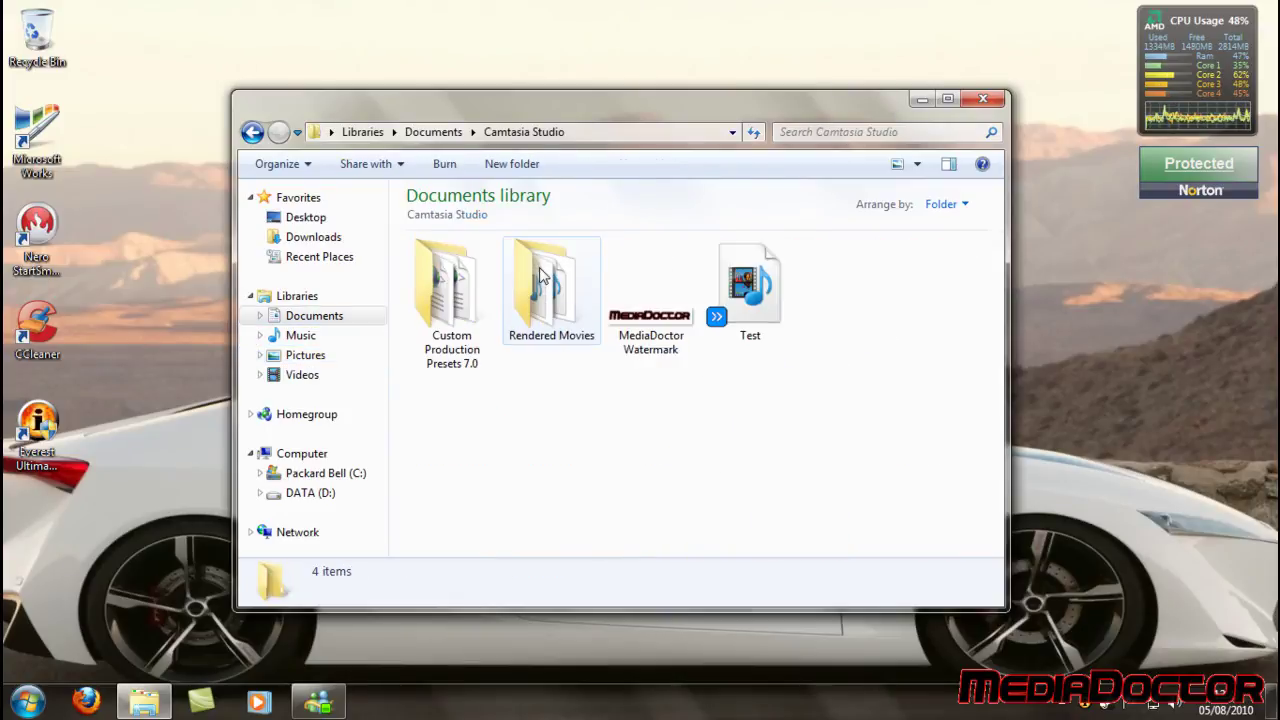
click(730, 290)
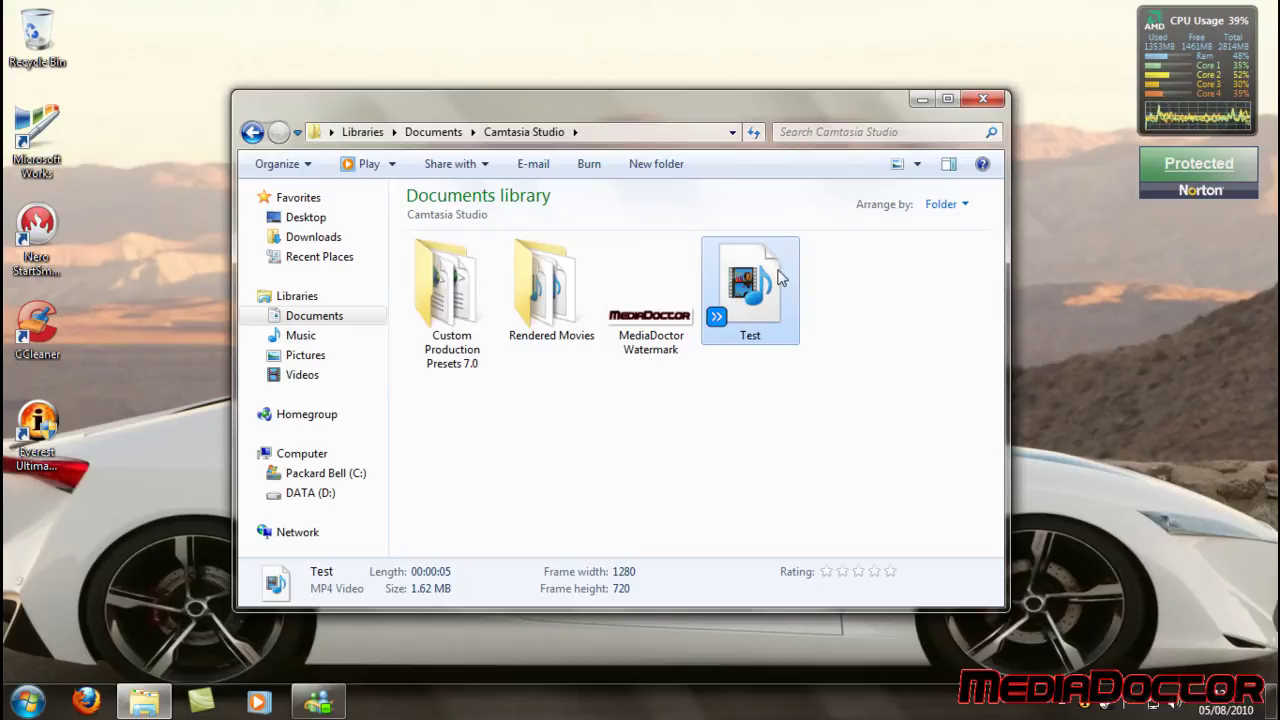
double_click(780, 277)
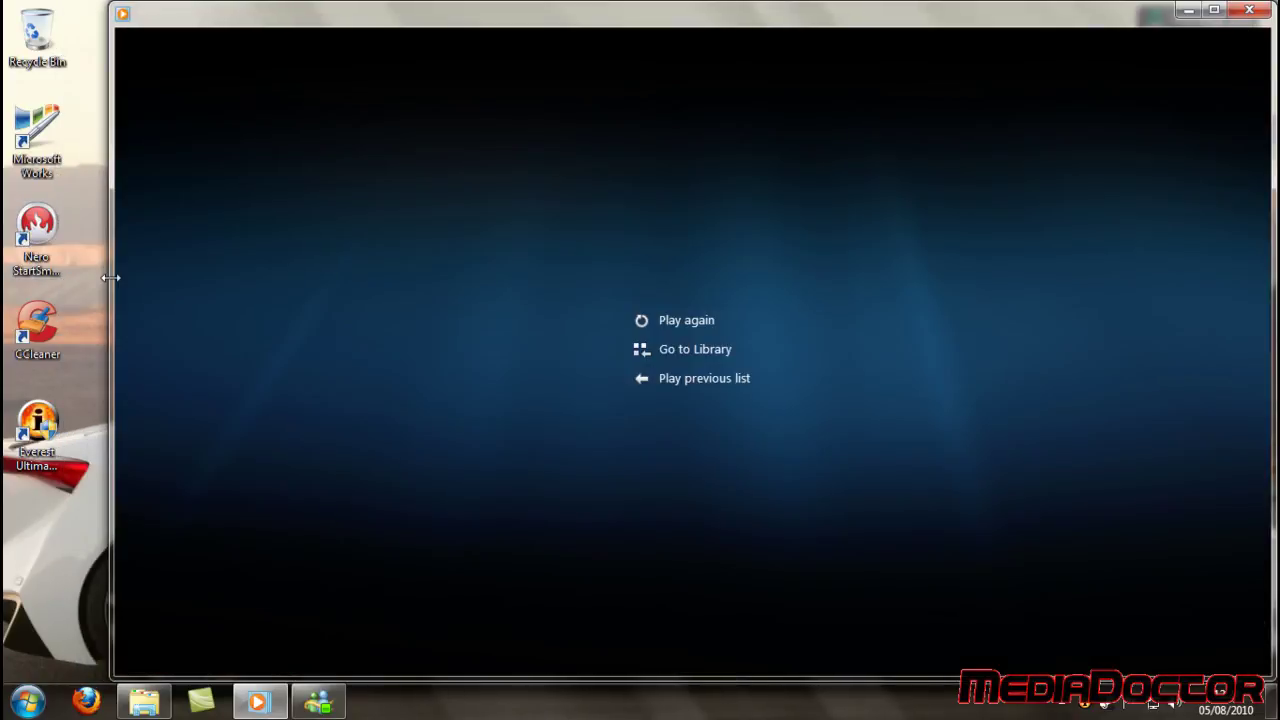
Replay the Test video from the Windows Media Player end screen
click(692, 650)
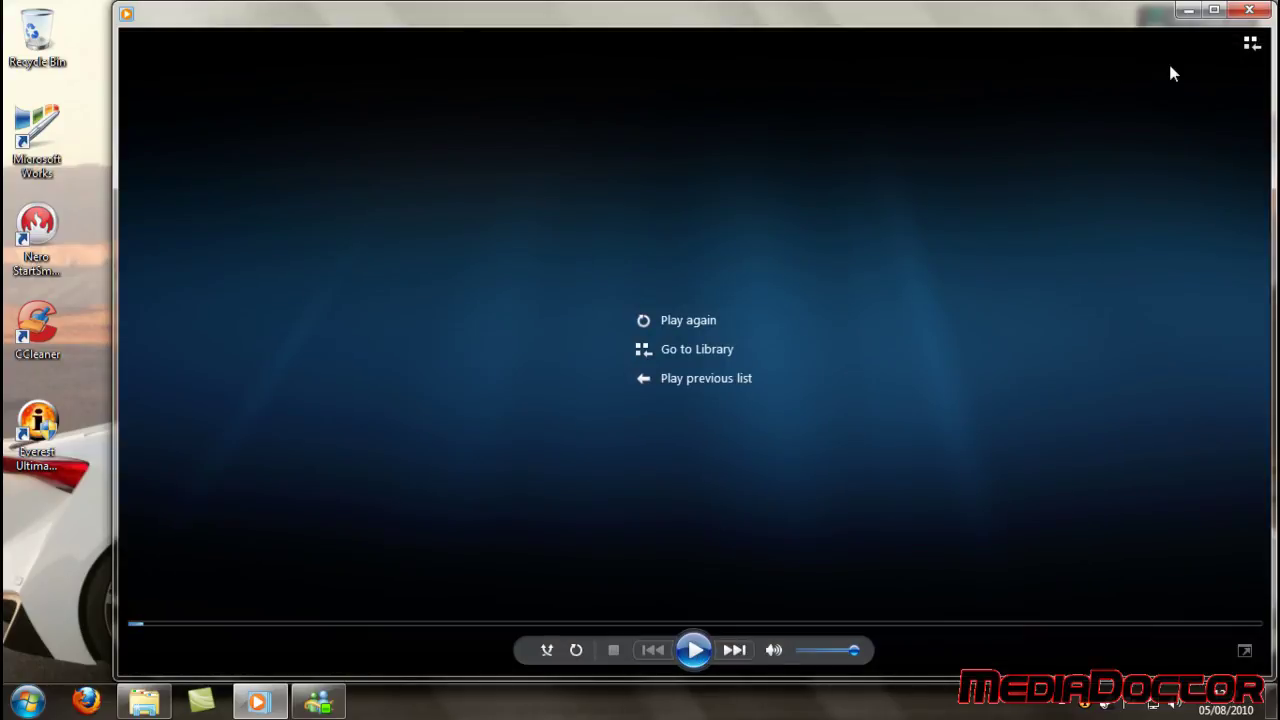
Close Windows Media Player, leaving only the desktop
click(1250, 12)
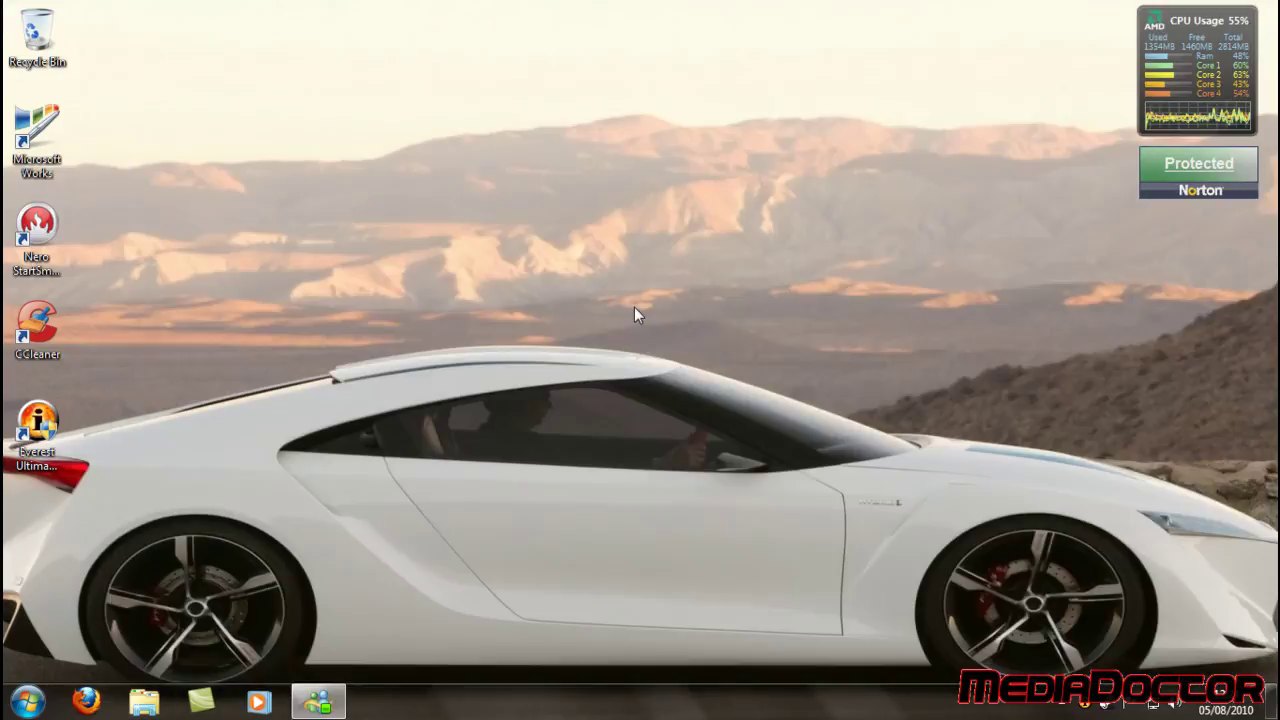